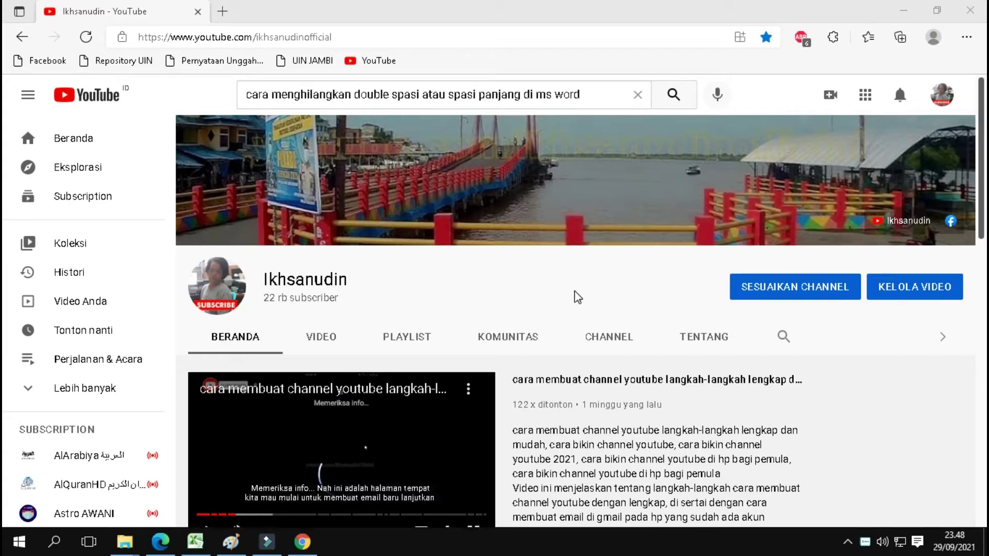
- Show the desktop and open "cara menghilangkan spasi ganda di word_cara menghilangkan spasi yang terlalu jauh.docx" from Local Disk (D:)
right_click(539, 543)
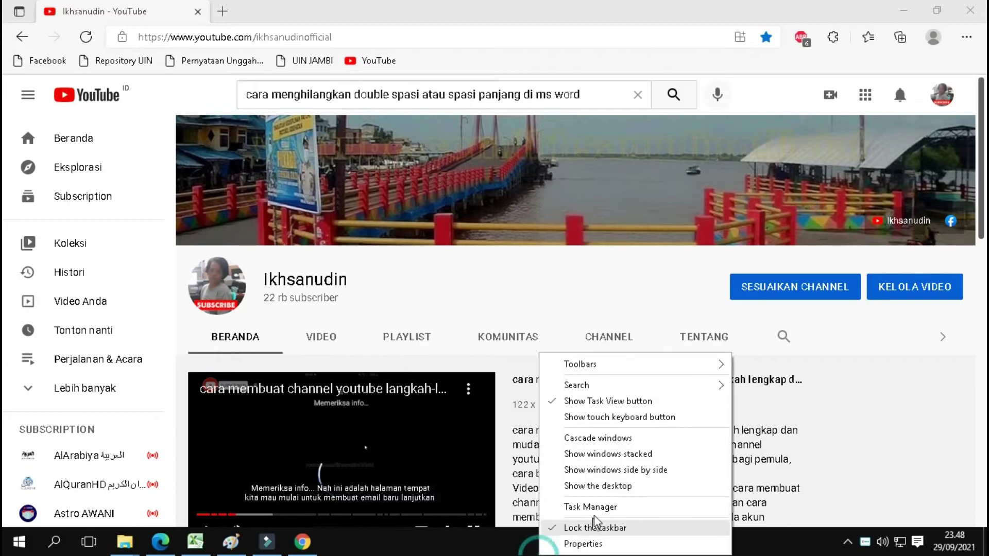
left_click(600, 486)
double_click(42, 100)
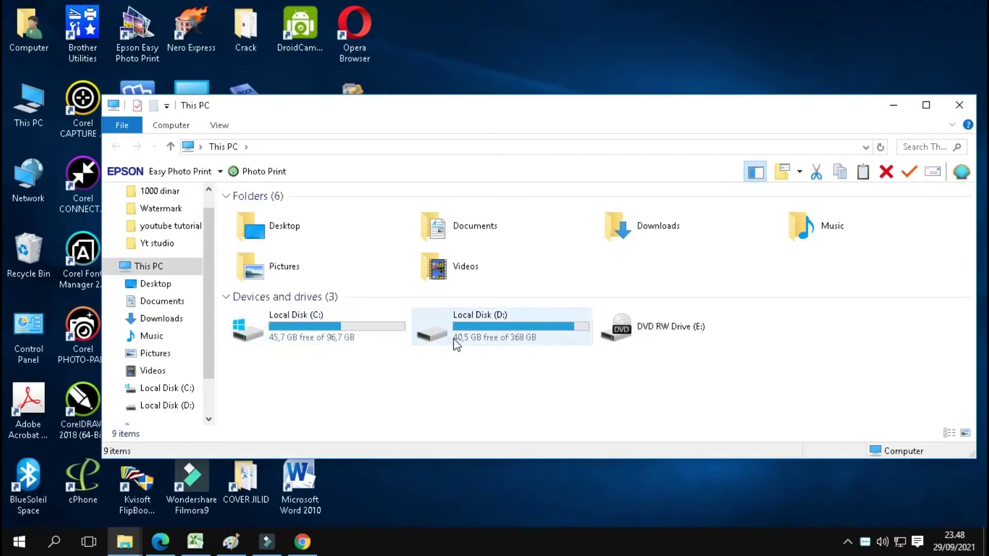
double_click(454, 340)
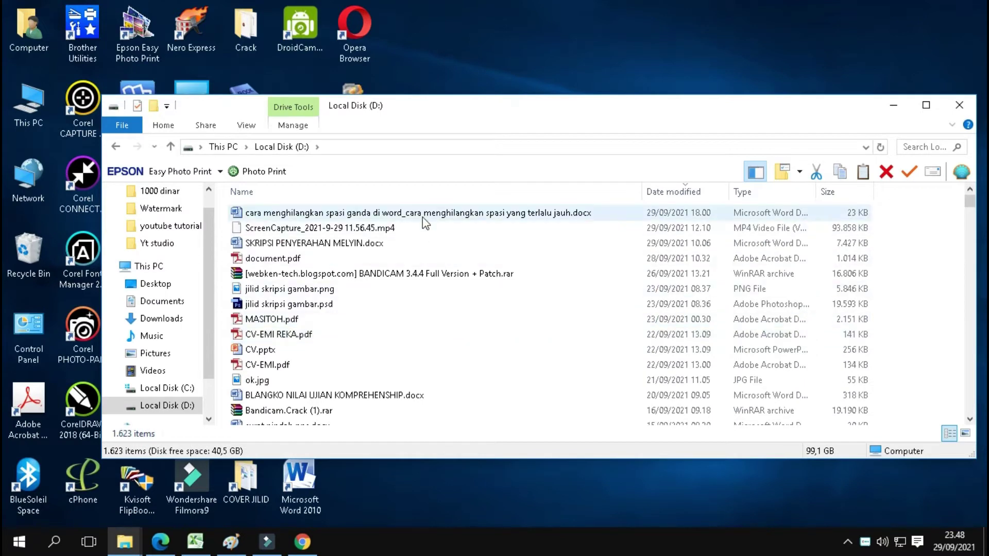
double_click(422, 219)
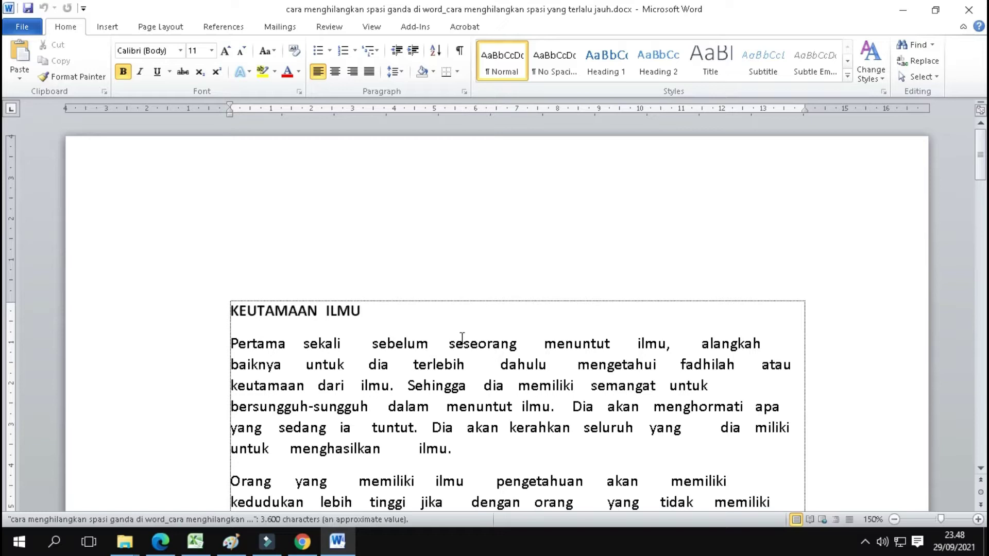
- Examine the gaps between words in the first paragraph under the KEUTAMAAN ILMU heading
scroll(471, 351, "down", 2)
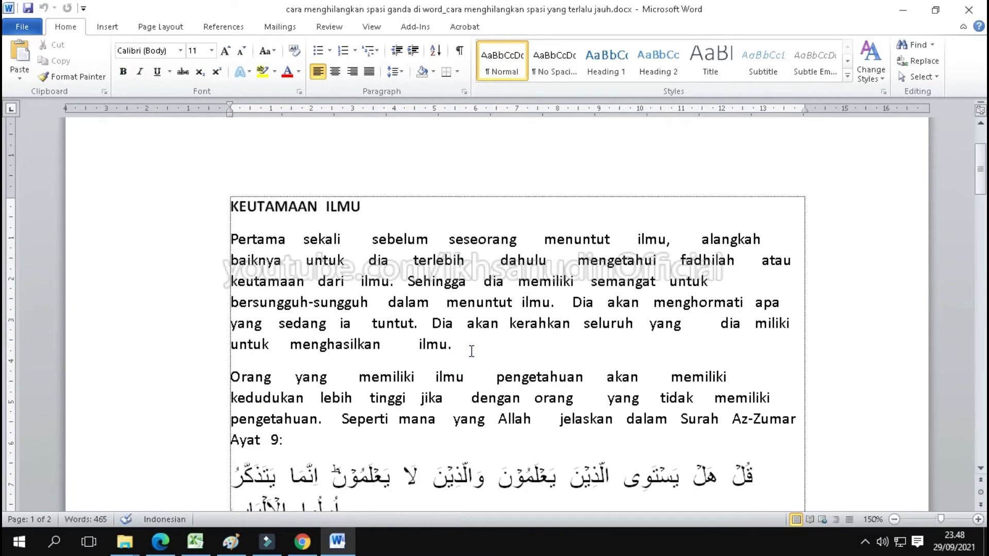
scroll(471, 351, "down", 1)
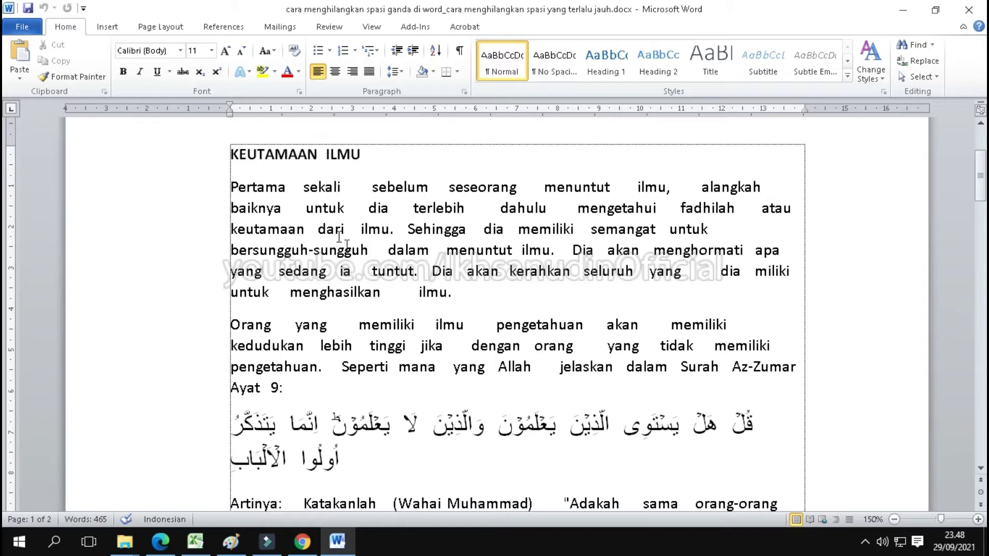
left_click(286, 188)
left_click(268, 186)
left_click(319, 187)
left_click_drag(287, 189, 297, 191)
left_click(310, 208)
key("Left")
key("Right")
key("Right")
left_click_drag(334, 188, 367, 188)
left_click(445, 188)
left_click(344, 202)
left_click(399, 188)
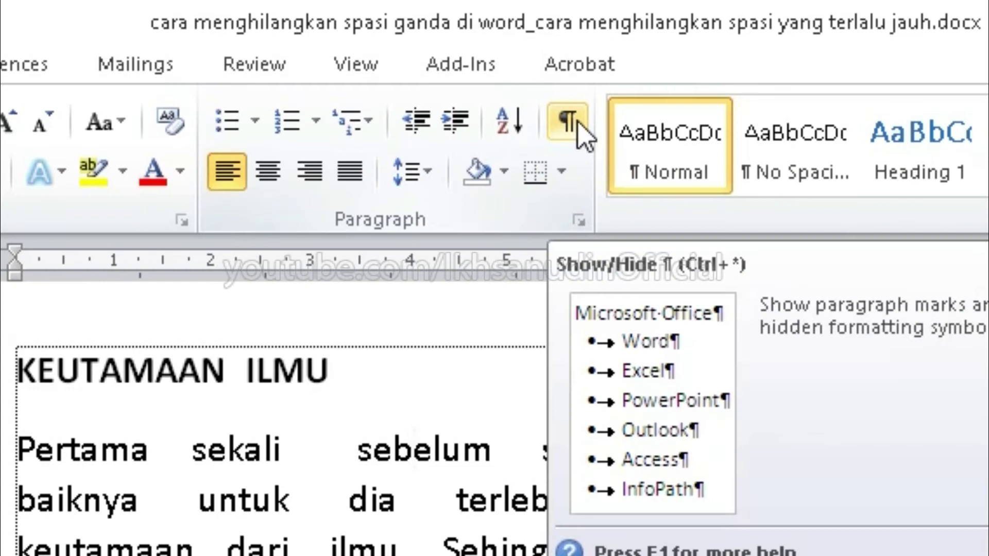
- Show the paragraph marks and hidden formatting symbols, and inspect the space dots between words in the first paragraph
left_click(569, 121)
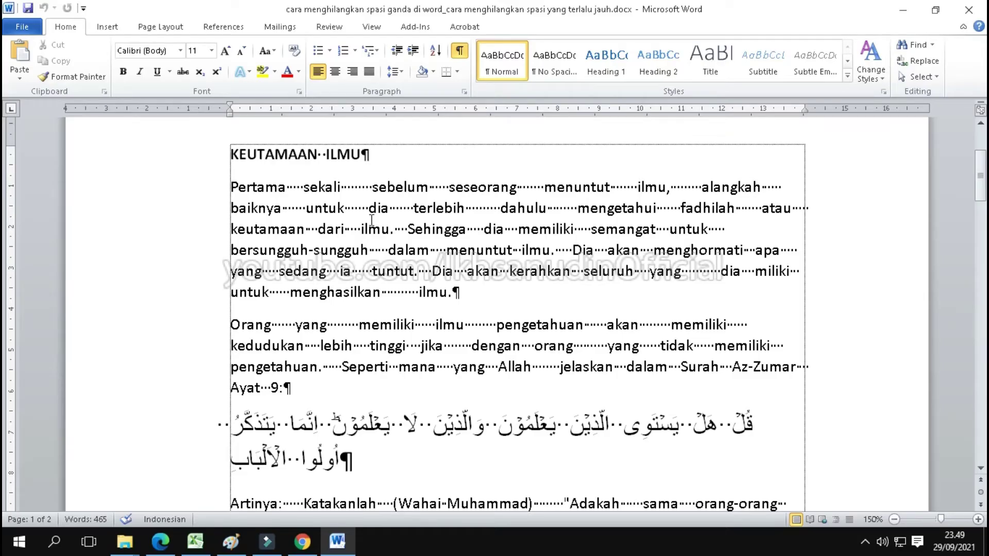
left_click(340, 191)
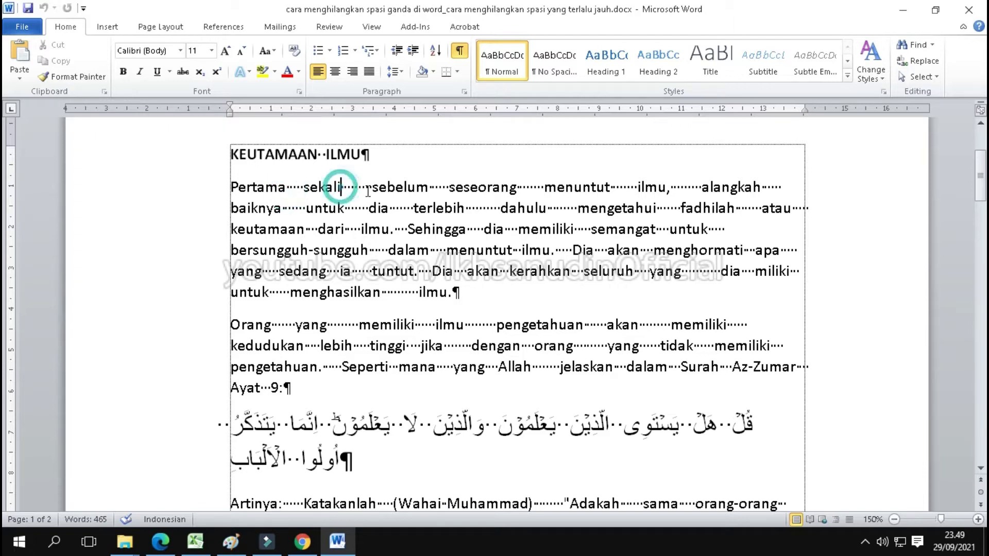
left_click(343, 187)
left_click(366, 187)
left_click(430, 188)
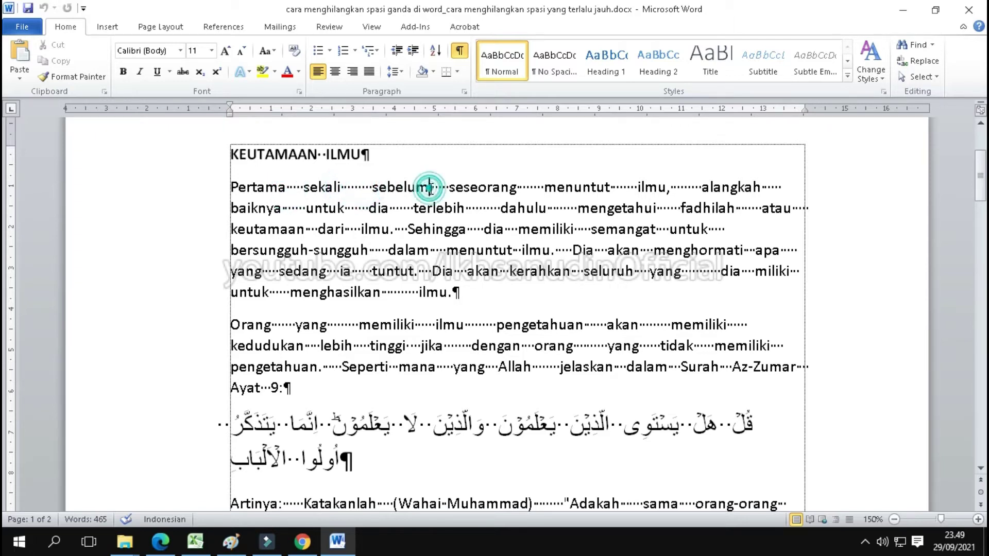
left_click(379, 209)
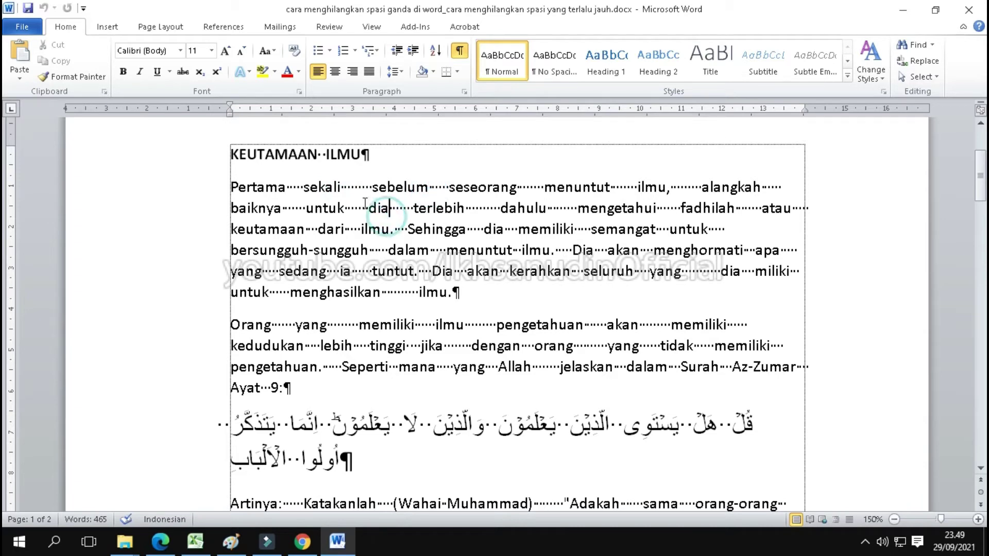
left_click(342, 187)
left_click(321, 185)
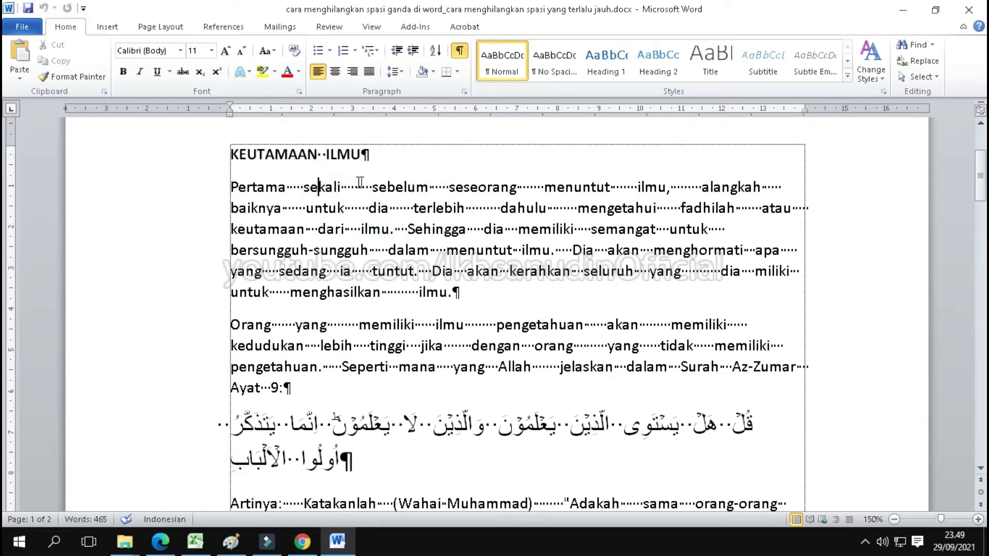
left_click(386, 187)
left_click(292, 186)
left_click(366, 186)
left_click(352, 187)
left_click(446, 186)
left_click(353, 186)
left_click(443, 187)
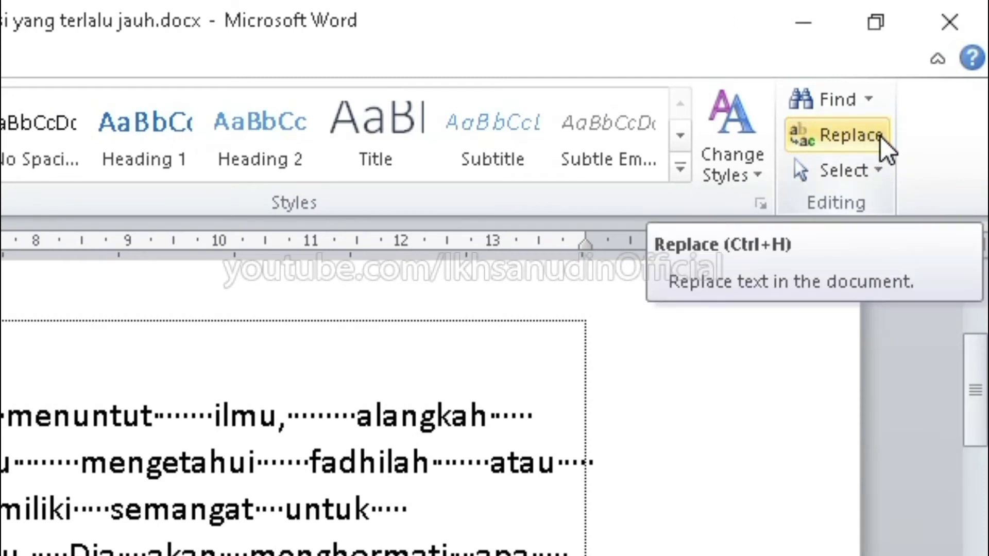
left_click(880, 137)
left_click(748, 157)
left_click(600, 232)
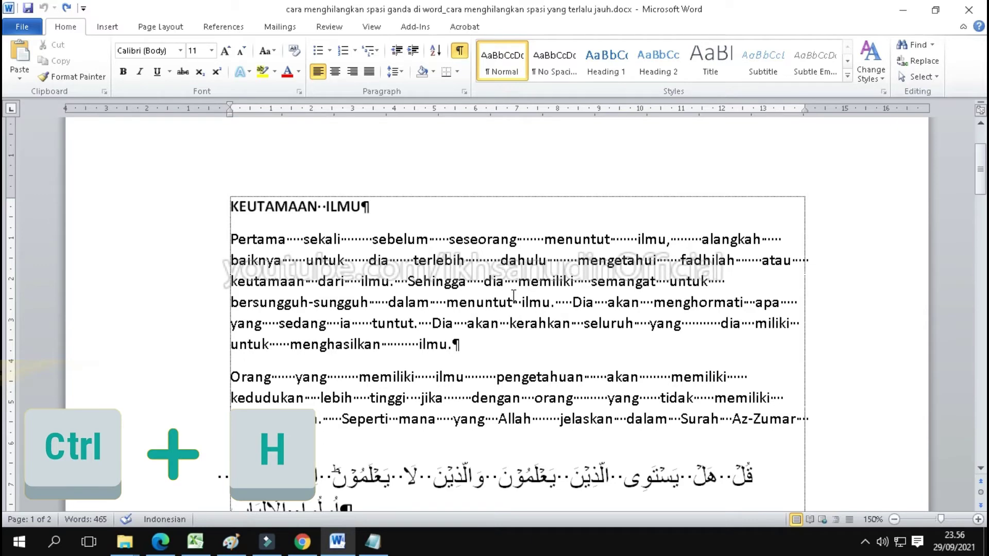
- Start a find-and-replace operation and set the search pattern to ( ){2;} for two or more consecutive spaces
key("ctrl+h")
left_click(405, 250)
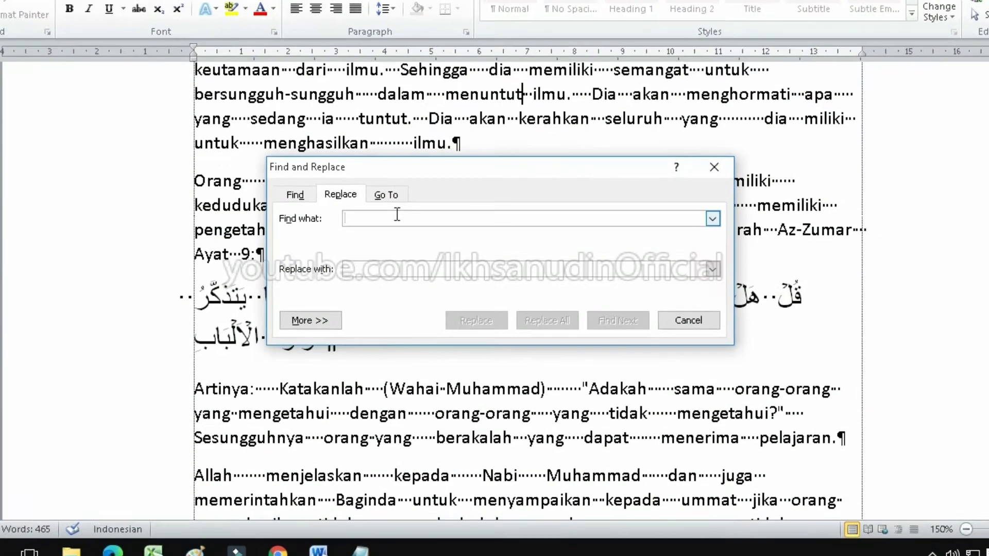
type("( ){")
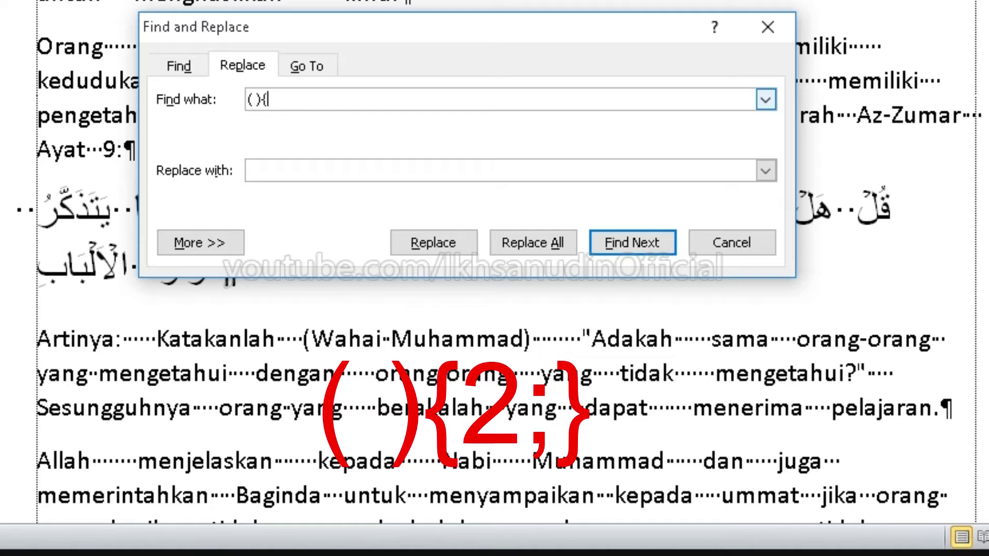
type("2;}")
left_click(256, 103)
left_click(278, 101)
left_click(275, 102)
left_click(281, 104)
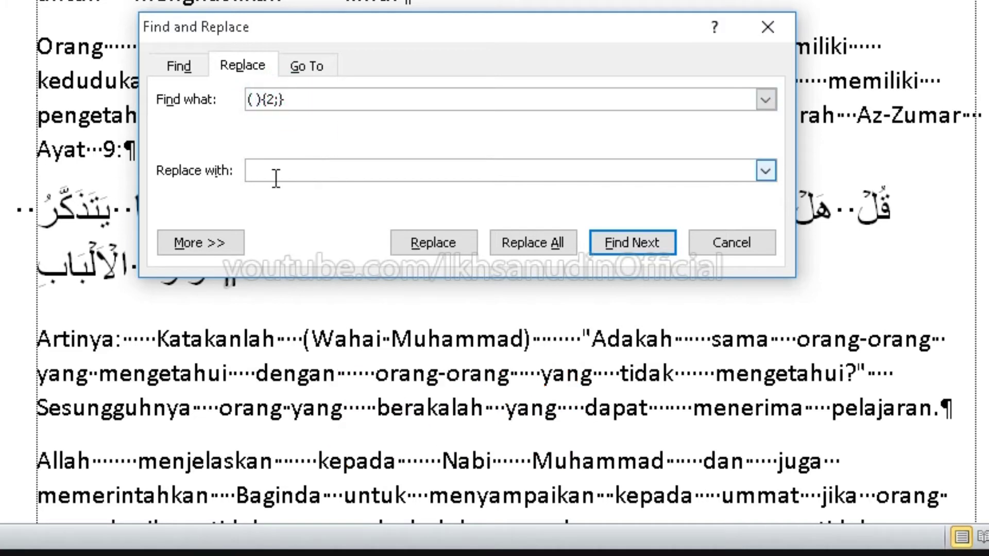
- Set the replacement text to \1 and enable wildcards for the search
type("\\")
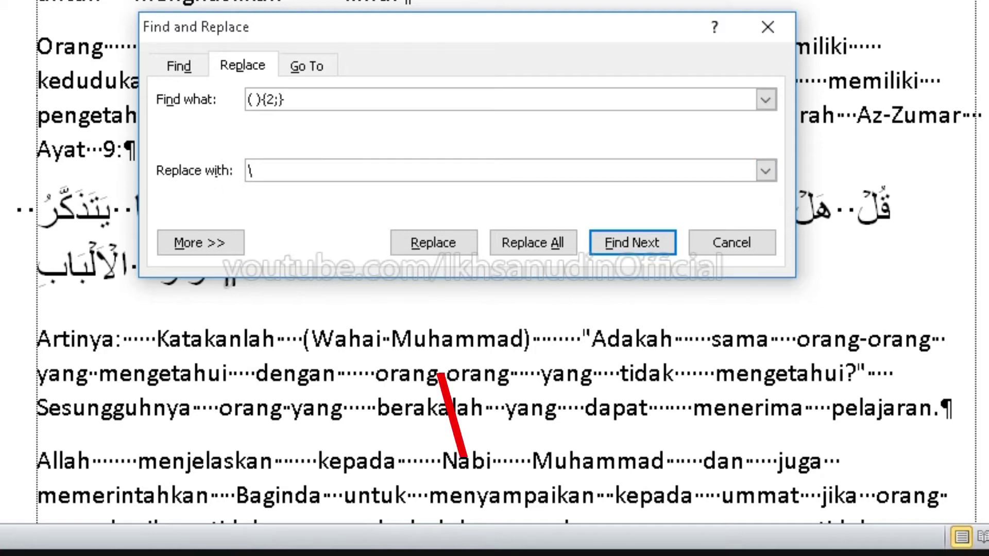
type("1")
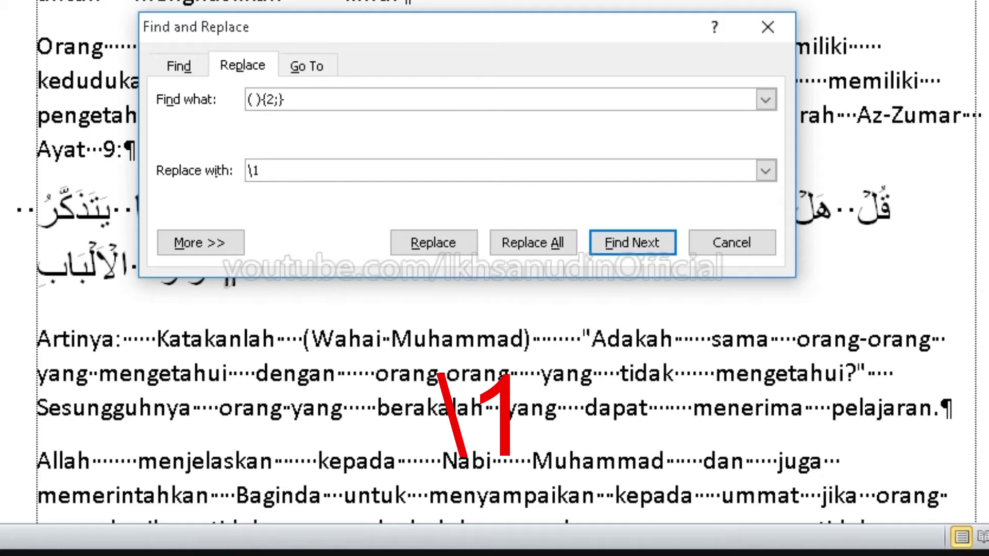
left_click(214, 244)
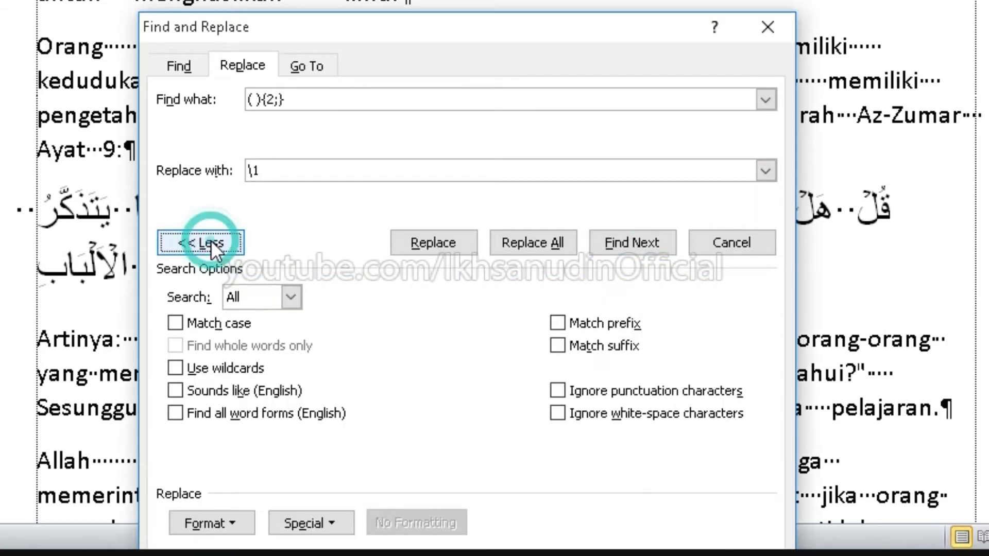
left_click(176, 368)
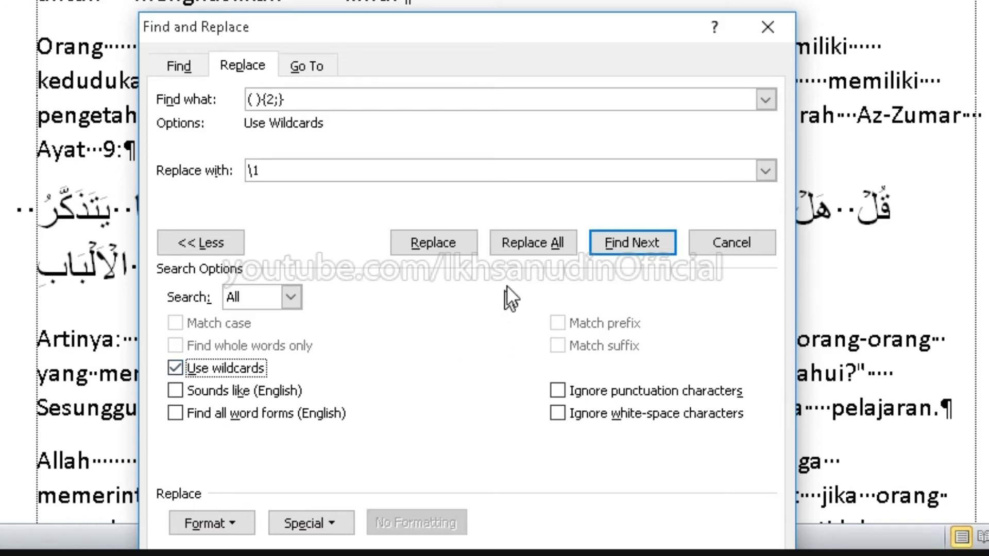
- Replace all matches of the pattern throughout the document and close Find and Replace
left_click(533, 248)
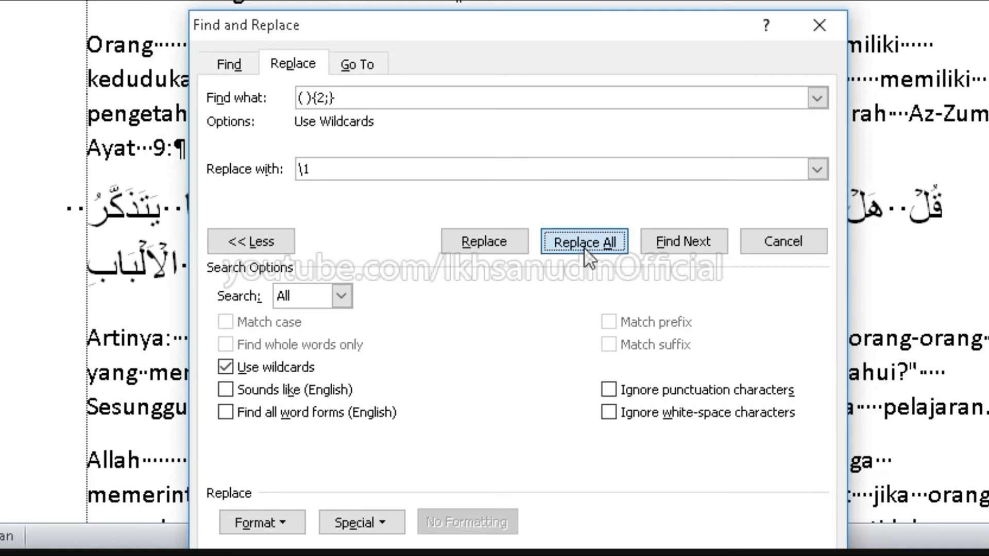
left_click(583, 247)
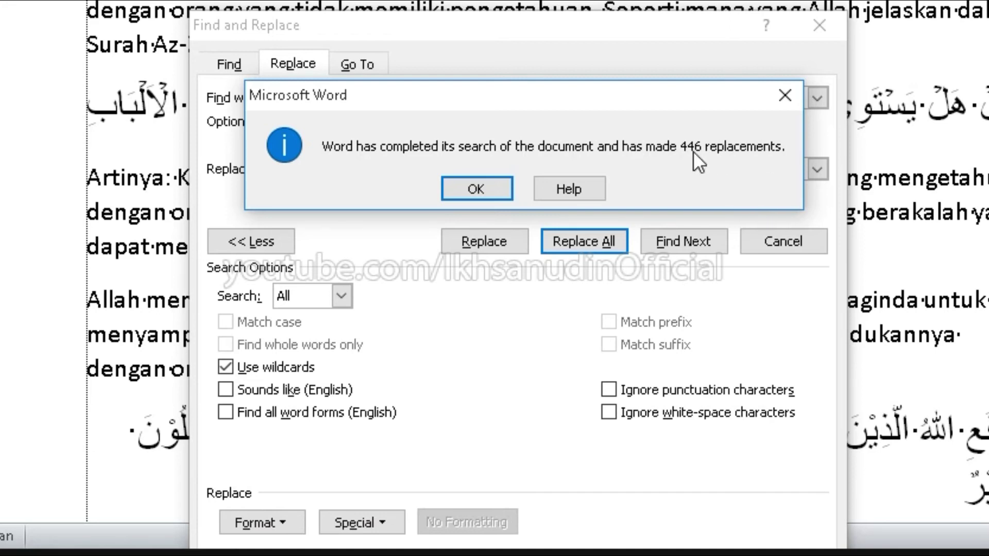
left_click(483, 186)
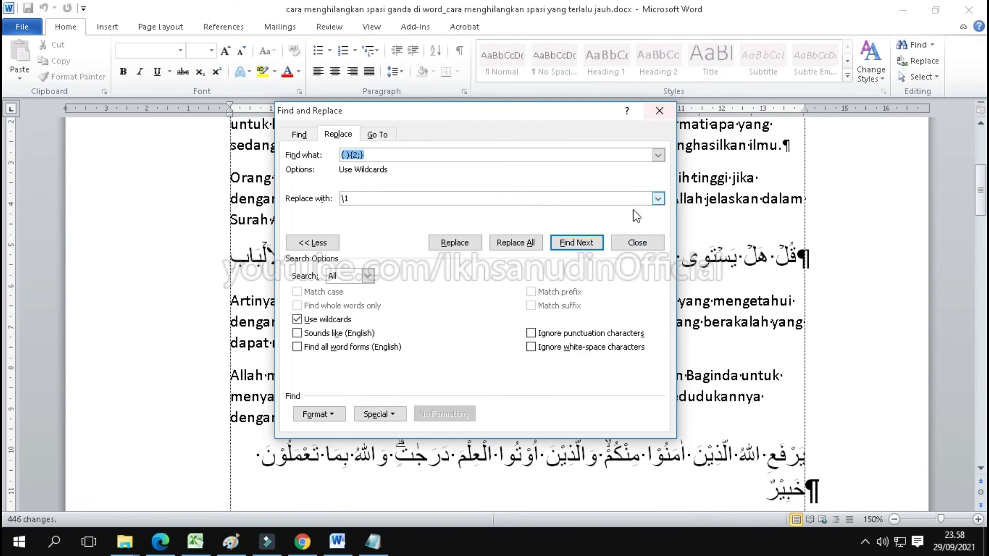
left_click(630, 242)
- Hide the paragraph marks and formatting symbols in the document
scroll(615, 232, "up", 3)
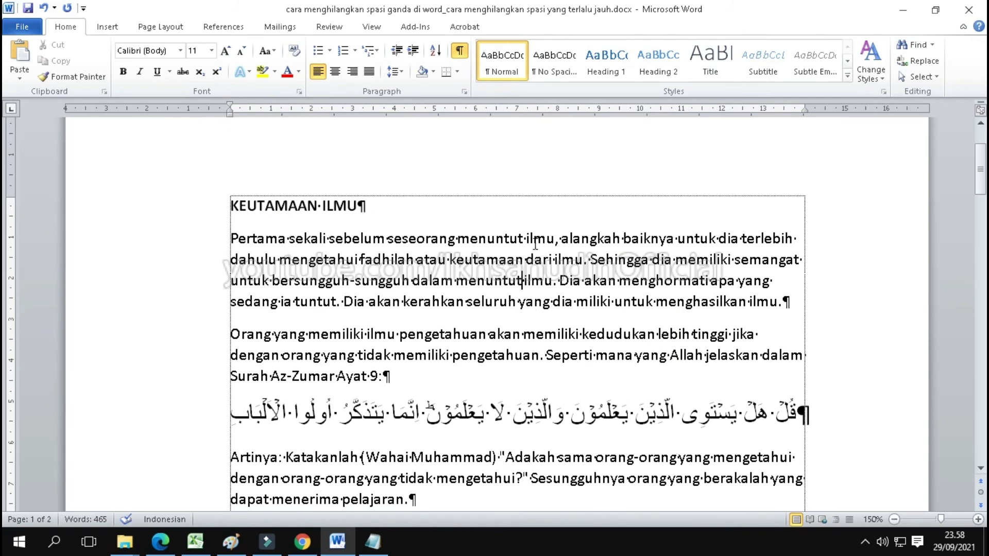
left_click(796, 303)
left_click(461, 54)
left_click(461, 54)
- Try justified and right alignment on the two paragraphs below the heading
left_click_drag(230, 238, 760, 374)
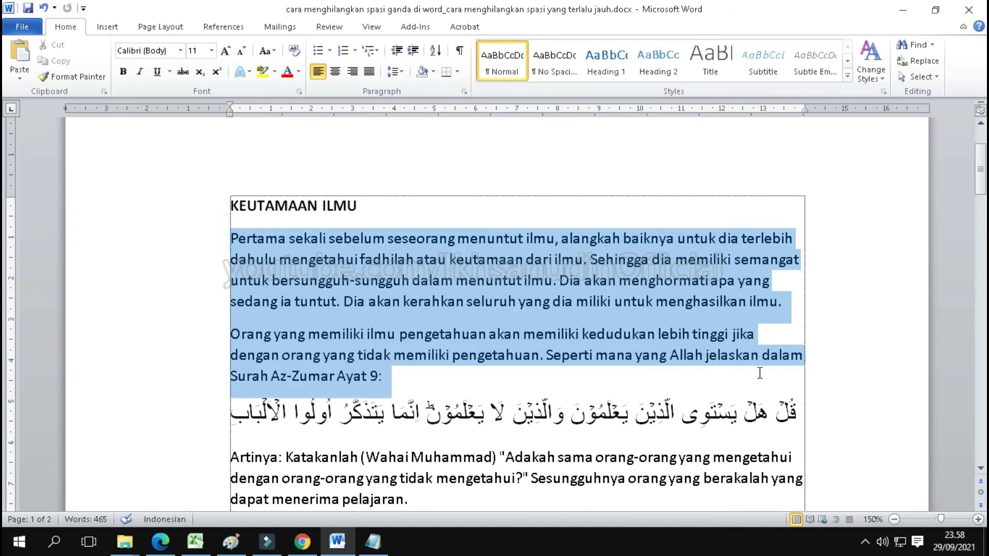
left_click(368, 71)
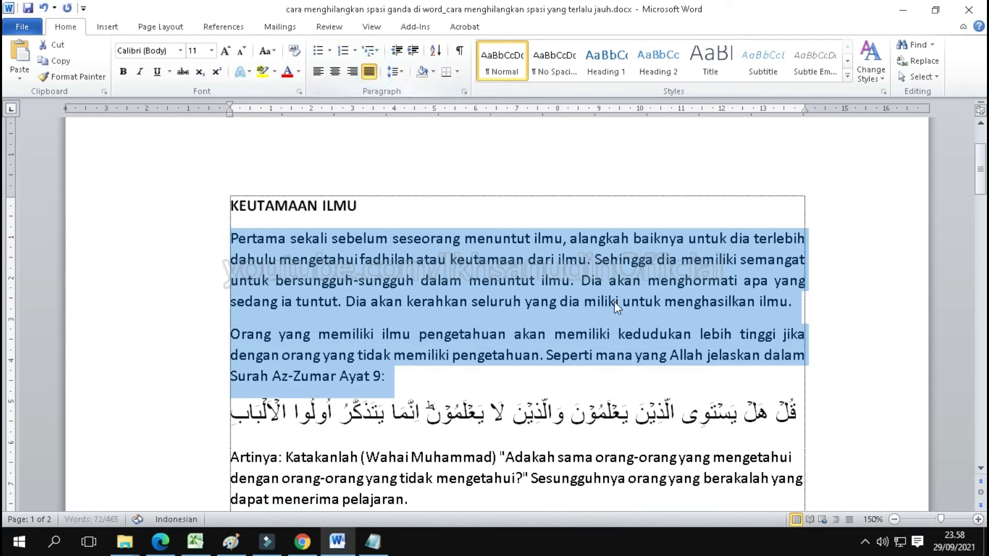
left_click(352, 71)
left_click(438, 285)
- Align the two paragraphs below the heading to the left again
left_click_drag(243, 239, 264, 239)
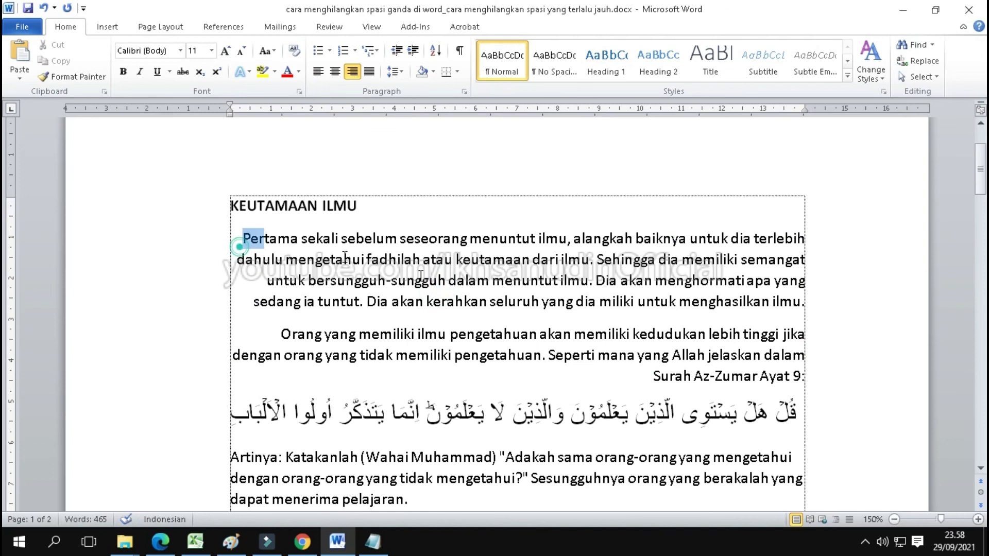
left_click_drag(344, 256, 803, 377)
key("ctrl+l")
left_click(337, 268)
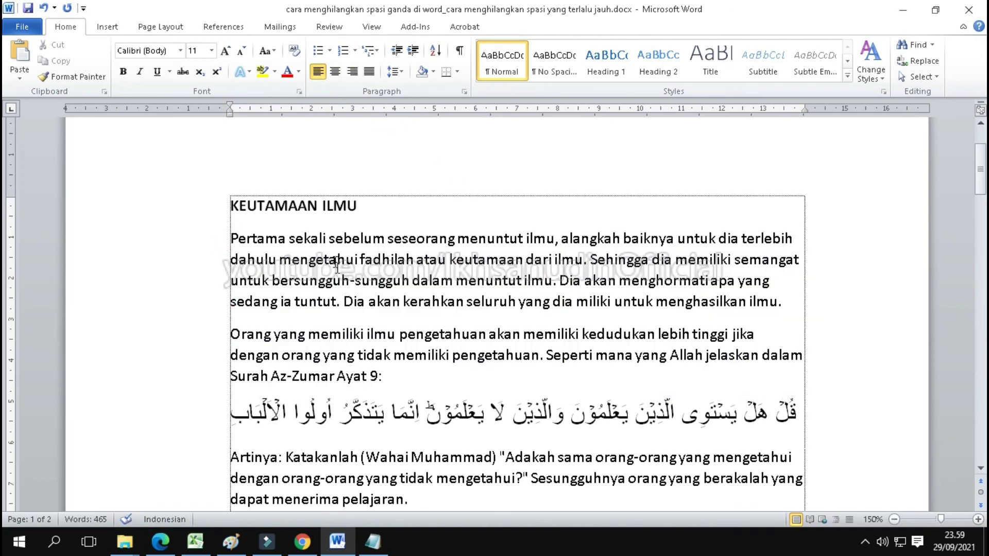
- Check the spacing between words throughout the opening paragraphs and the passages below them
left_click(326, 240)
left_click(539, 264)
left_click(619, 241)
left_click(488, 254)
left_click(385, 238)
scroll(667, 288, "down", 3)
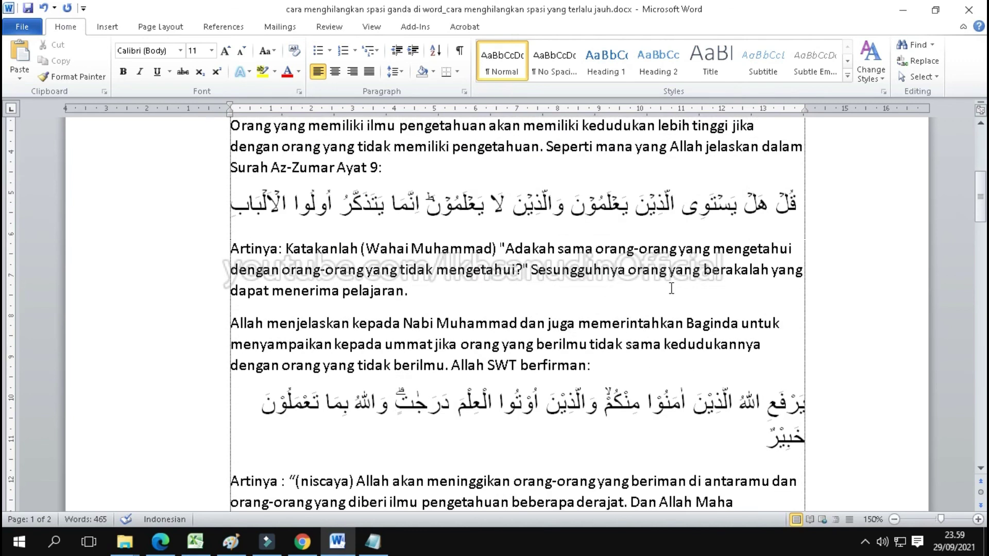
scroll(667, 288, "up", 2)
left_click(509, 274)
scroll(509, 274, "up", 1)
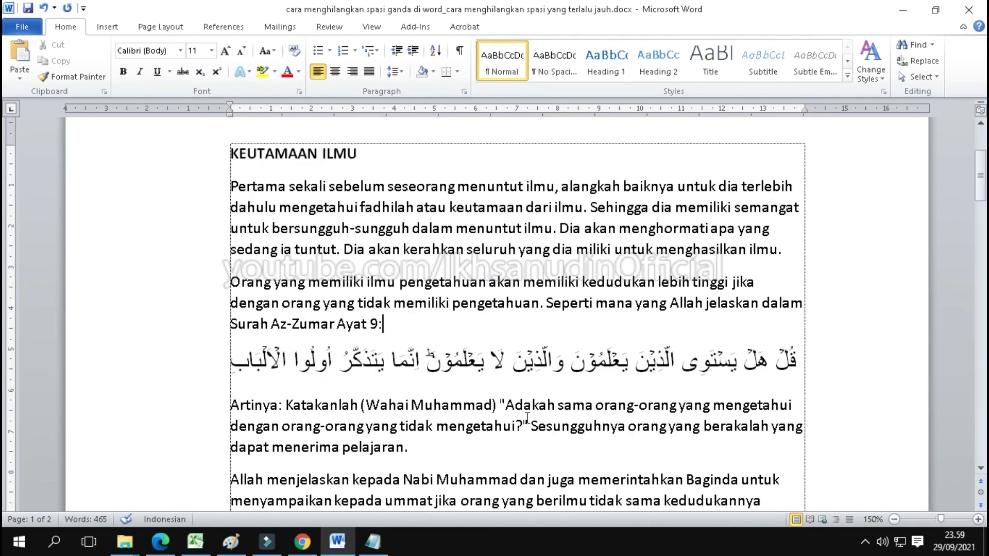
left_click(609, 304)
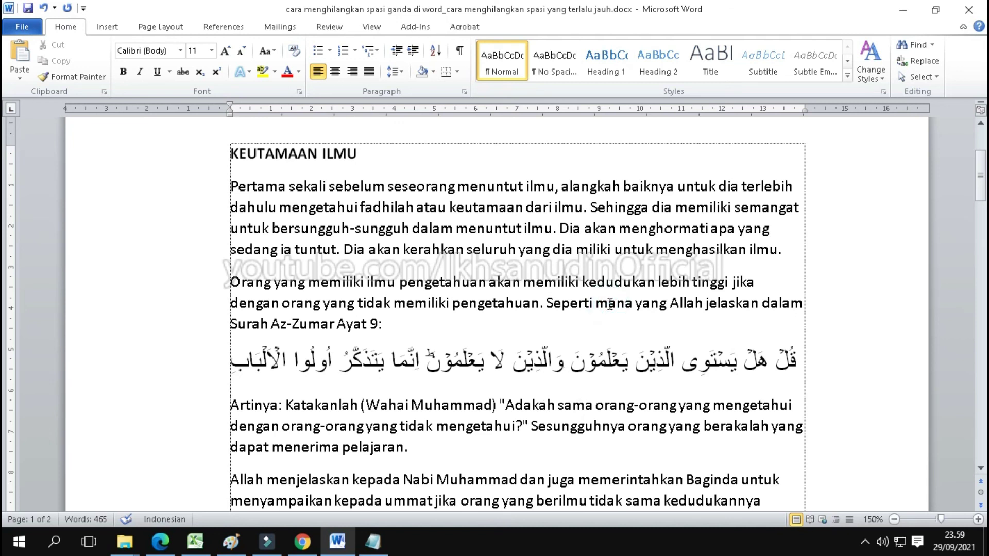